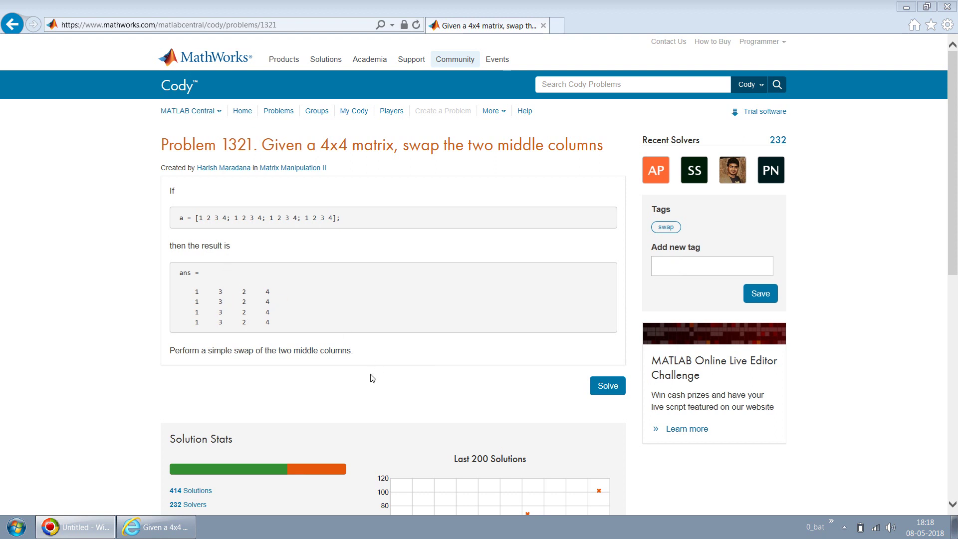
Open the solve page for Problem 1321 with the swapmid template.
{"action": "left_click", "coordinate": [604, 385]}
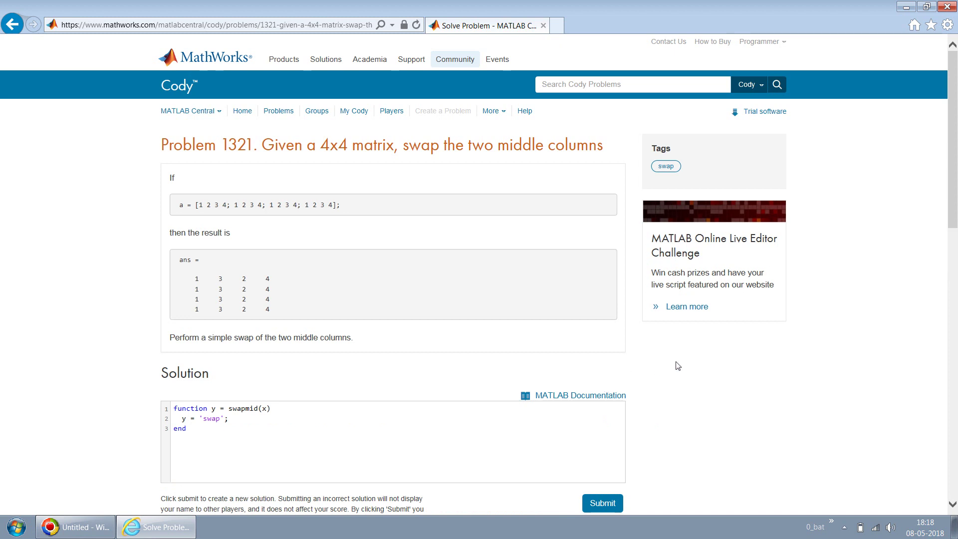
{"action": "scroll", "coordinate": [677, 365], "scroll_direction": "down", "scroll_amount": 1}
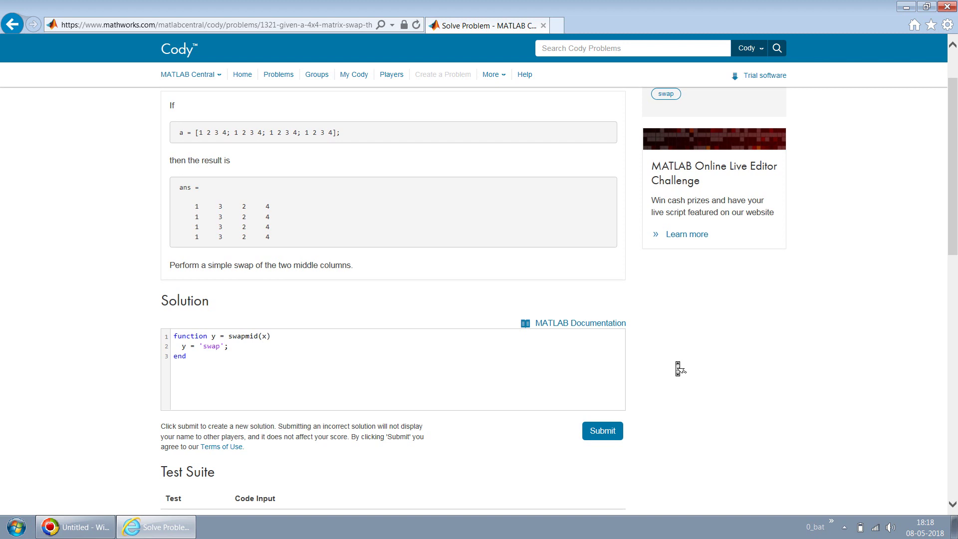
{"action": "scroll", "coordinate": [680, 368], "scroll_direction": "up", "scroll_amount": 1}
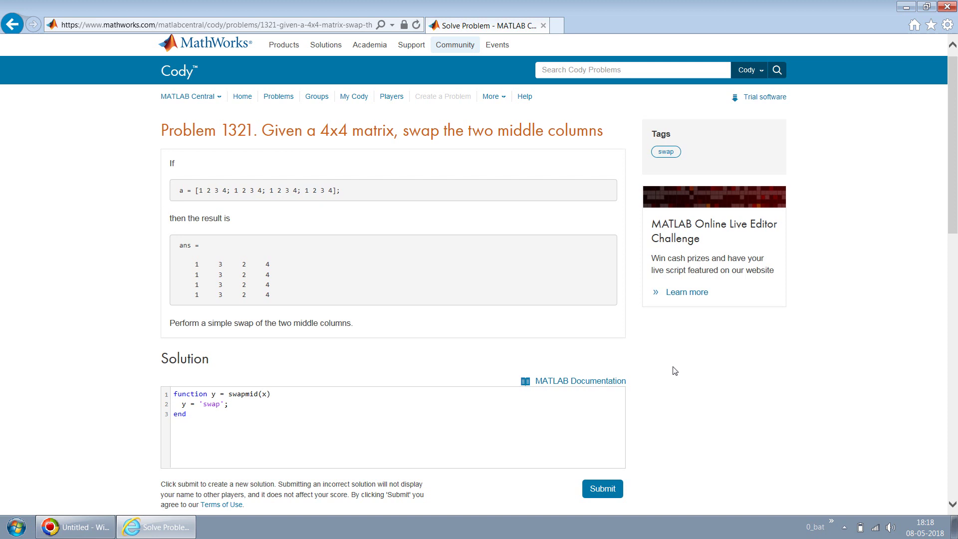
{"action": "scroll", "coordinate": [676, 370], "scroll_direction": "down", "scroll_amount": 3}
{"action": "scroll", "coordinate": [676, 373], "scroll_direction": "down", "scroll_amount": 1}
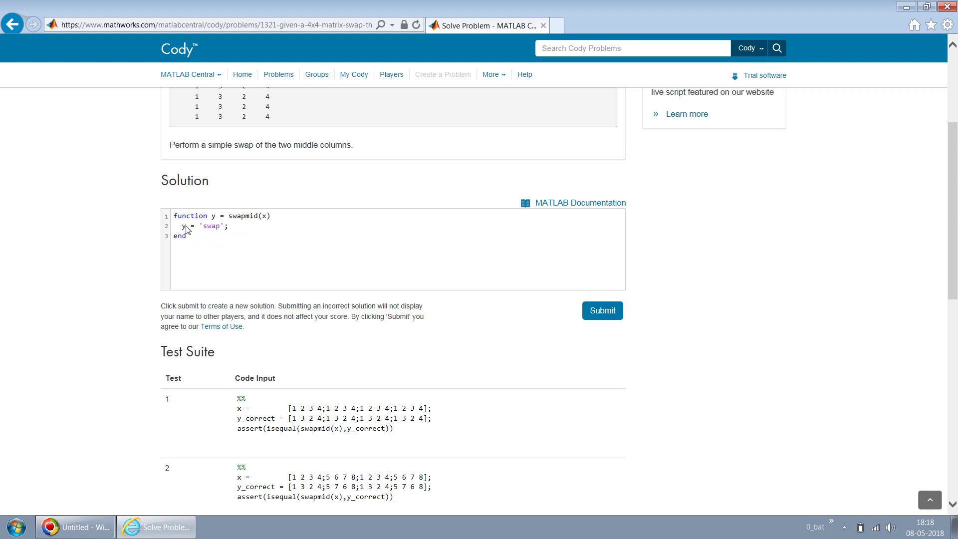
{"action": "scroll", "coordinate": [86, 261], "scroll_direction": "down", "scroll_amount": 2}
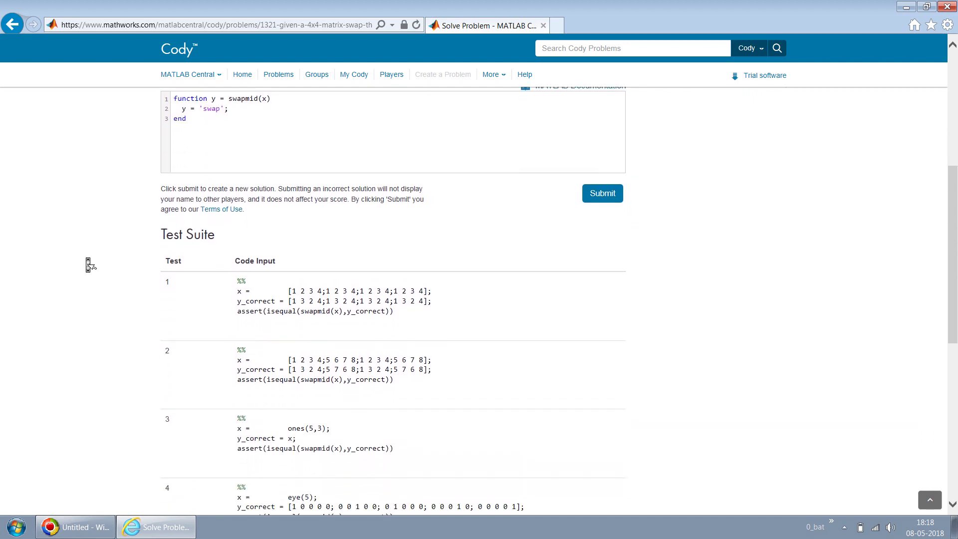
{"action": "scroll", "coordinate": [85, 261], "scroll_direction": "down", "scroll_amount": 1}
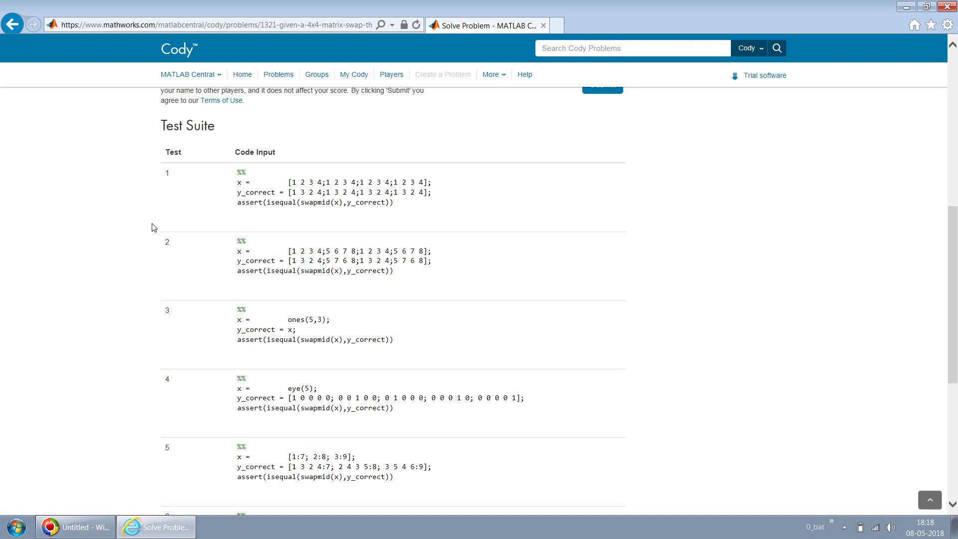
{"action": "scroll", "coordinate": [152, 226], "scroll_direction": "down", "scroll_amount": 1}
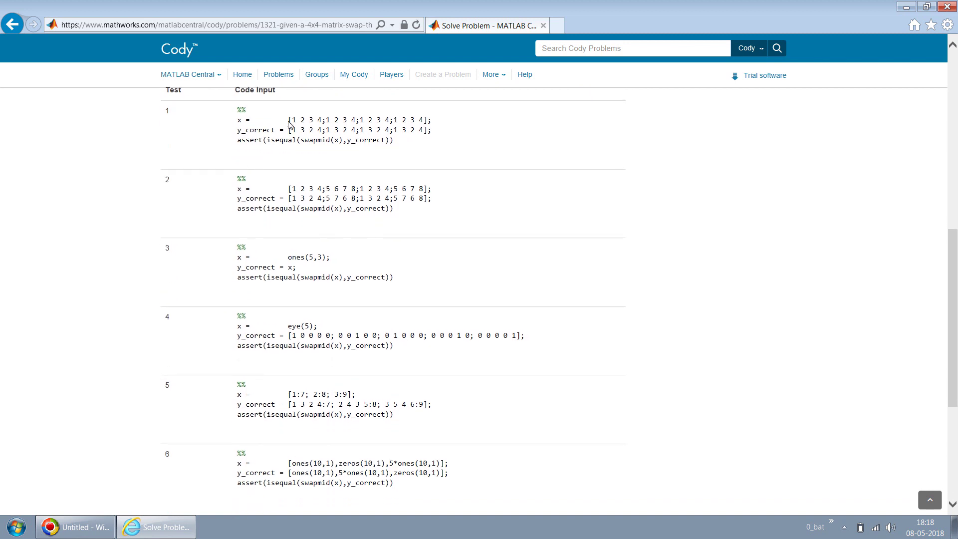
Review the swapmid test suite, starting by highlighting test 1's code.
{"action": "left_click_drag", "start_coordinate": [289, 124], "coordinate": [417, 142]}
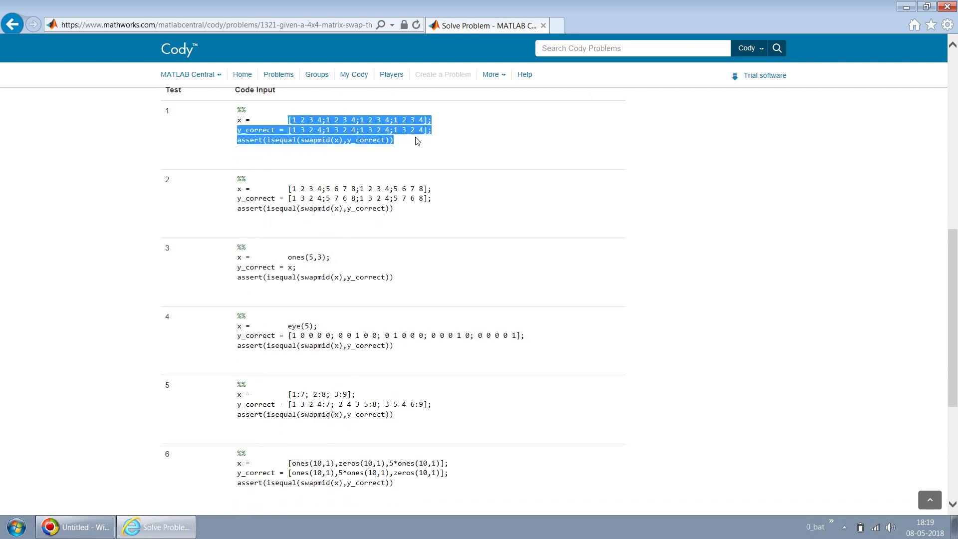
{"action": "scroll", "coordinate": [416, 141], "scroll_direction": "down", "scroll_amount": 1}
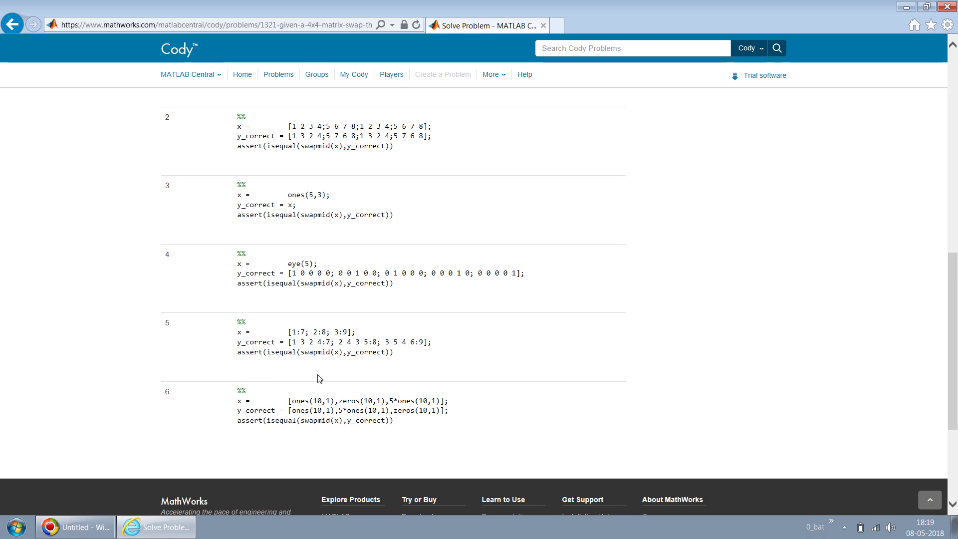
{"action": "scroll", "coordinate": [322, 381], "scroll_direction": "up", "scroll_amount": 2}
{"action": "scroll", "coordinate": [322, 381], "scroll_direction": "up", "scroll_amount": 3}
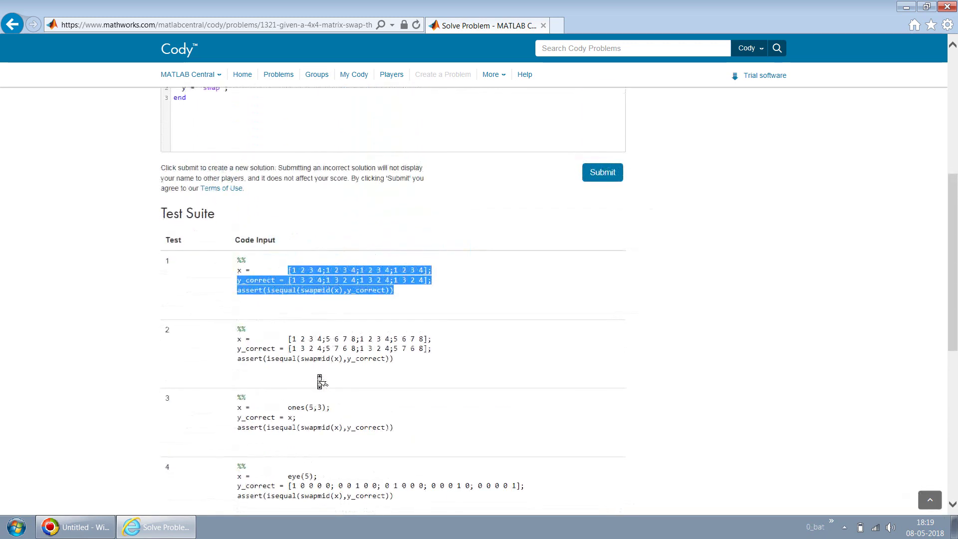
{"action": "scroll", "coordinate": [322, 381], "scroll_direction": "down", "scroll_amount": 4}
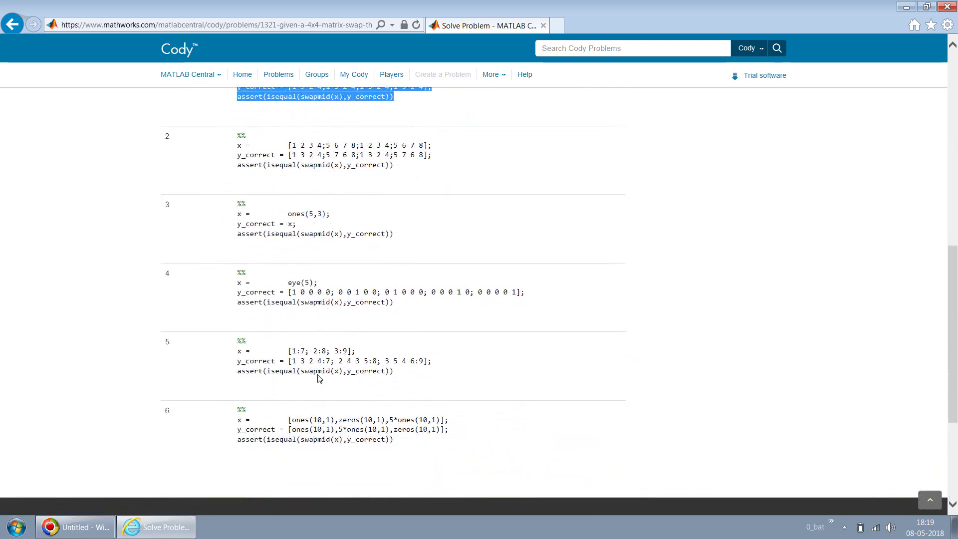
{"action": "scroll", "coordinate": [318, 378], "scroll_direction": "up", "scroll_amount": 8}
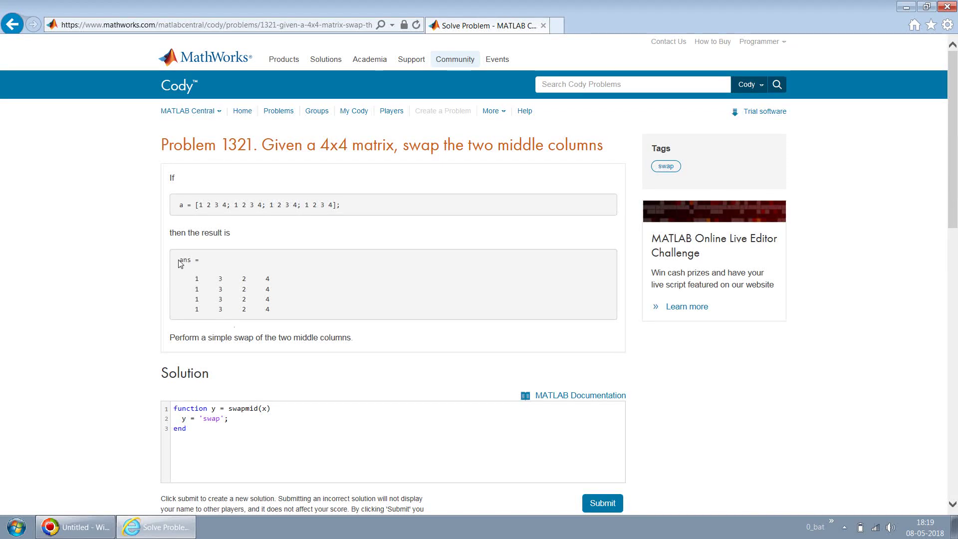
{"action": "left_click_drag", "start_coordinate": [180, 262], "coordinate": [295, 315]}
{"action": "left_click", "coordinate": [294, 315]}
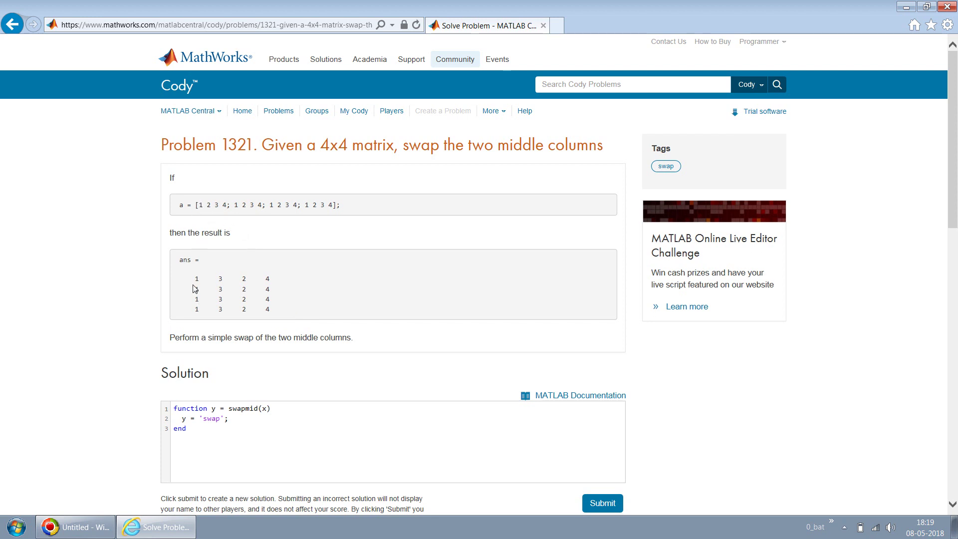
{"action": "left_click_drag", "start_coordinate": [194, 280], "coordinate": [296, 313]}
{"action": "left_click", "coordinate": [297, 315]}
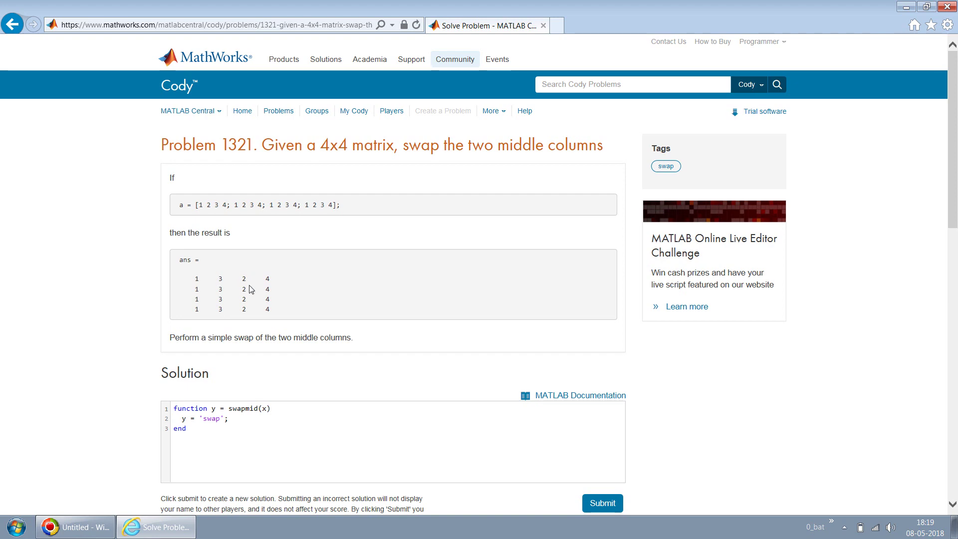
{"action": "left_click", "coordinate": [234, 425]}
{"action": "scroll", "coordinate": [107, 353], "scroll_direction": "down", "scroll_amount": 3}
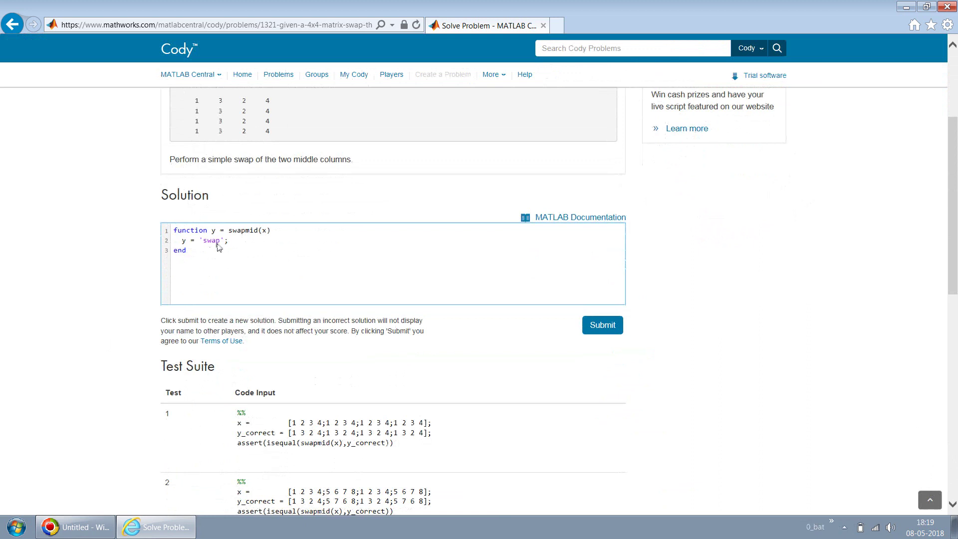
Write swapmid to copy x, then set y(:,2) = x(:,3) and y(:,3) = x(:,2).
{"action": "left_click_drag", "start_coordinate": [228, 242], "coordinate": [201, 244]}
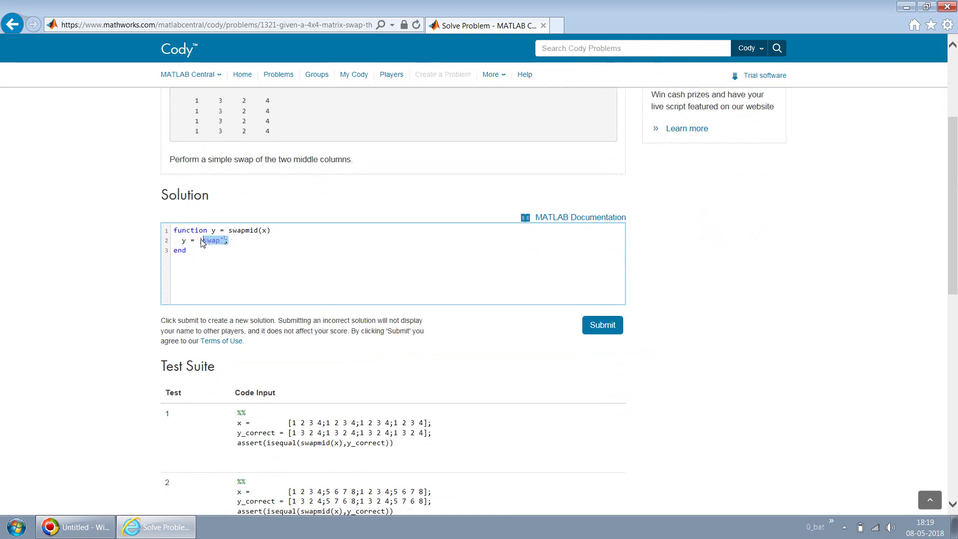
{"action": "type", "text": "x"}
{"action": "type", "text": "("}
{"action": "key", "text": "Return"}
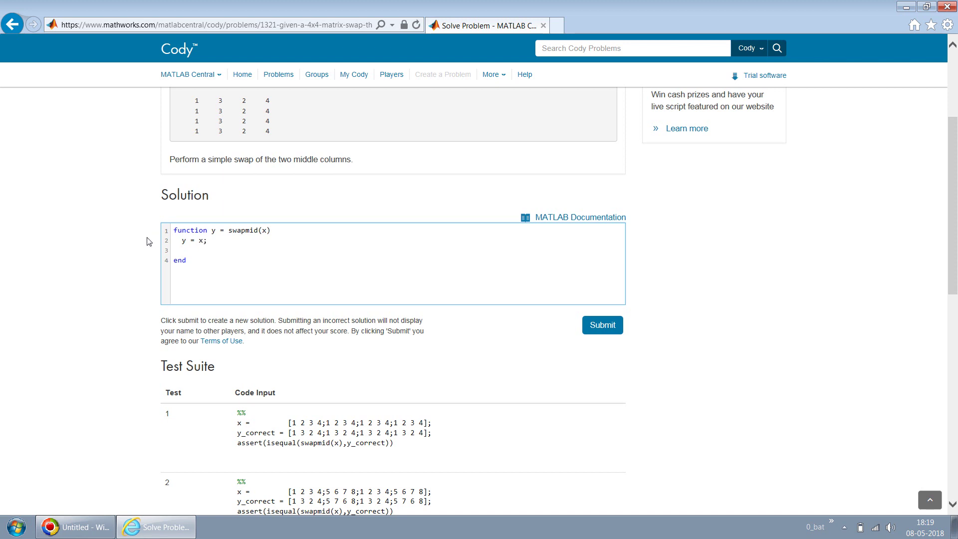
{"action": "type", "text": "y(:"}
{"action": "type", "text": ","}
{"action": "type", "text": "2) = "}
{"action": "type", "text": "x"}
{"action": "type", "text": "("}
{"action": "type", "text": ":,"}
{"action": "type", "text": "3);"}
{"action": "key", "text": "Return"}
{"action": "type", "text": "y(:"}
{"action": "type", "text": ",3"}
{"action": "type", "text": ") ="}
{"action": "type", "text": " x(:"}
{"action": "type", "text": ",2)"}
{"action": "type", "text": ";"}
{"action": "left_click", "coordinate": [134, 241]}
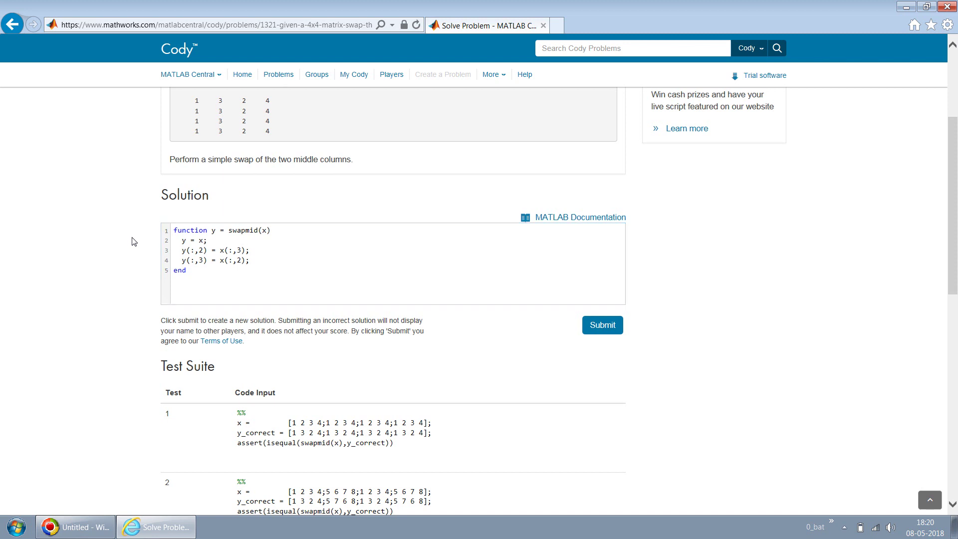
Submit swapmid as Solution 1523030 and confirm tests 1 and 2 pass.
{"action": "left_click", "coordinate": [605, 324]}
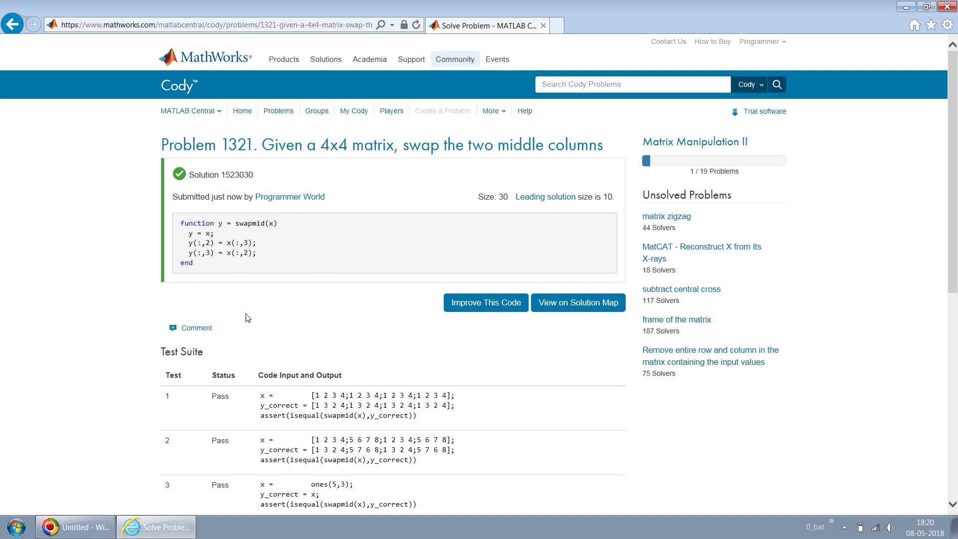
{"action": "scroll", "coordinate": [35, 310], "scroll_direction": "down", "scroll_amount": 3}
{"action": "scroll", "coordinate": [35, 309], "scroll_direction": "down", "scroll_amount": 2}
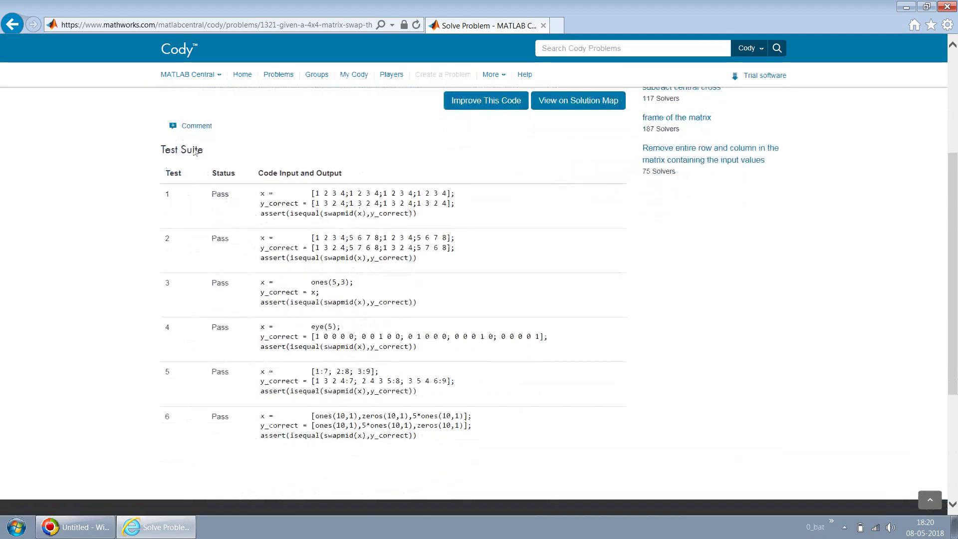
{"action": "double_click", "coordinate": [219, 195]}
{"action": "double_click", "coordinate": [220, 238]}
{"action": "scroll", "coordinate": [155, 249], "scroll_direction": "up", "scroll_amount": 3}
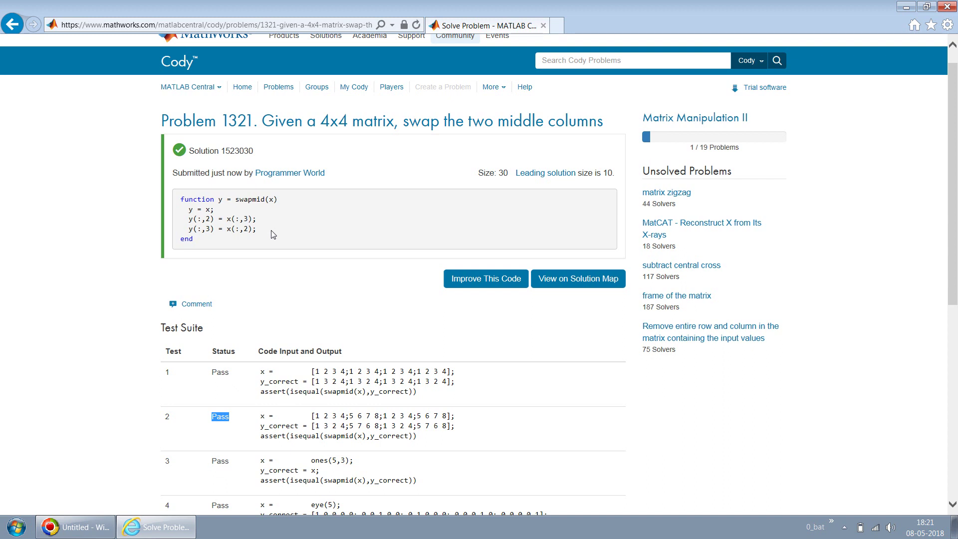
{"action": "scroll", "coordinate": [272, 234], "scroll_direction": "up", "scroll_amount": 1}
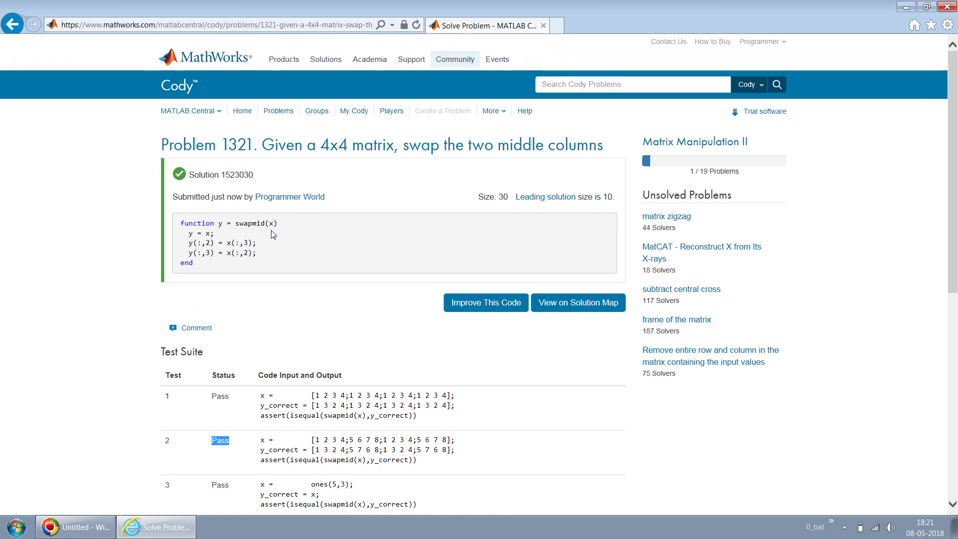